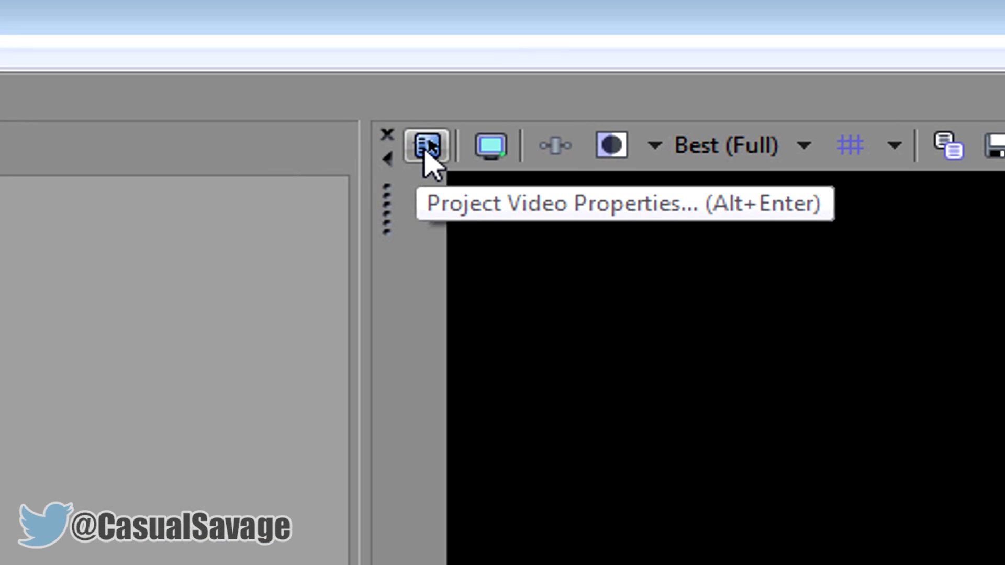
Apply the HD 1080-60i 1920x1080 template at 59.940 (Double NTSC) with Best rendering quality.
click(605, 53)
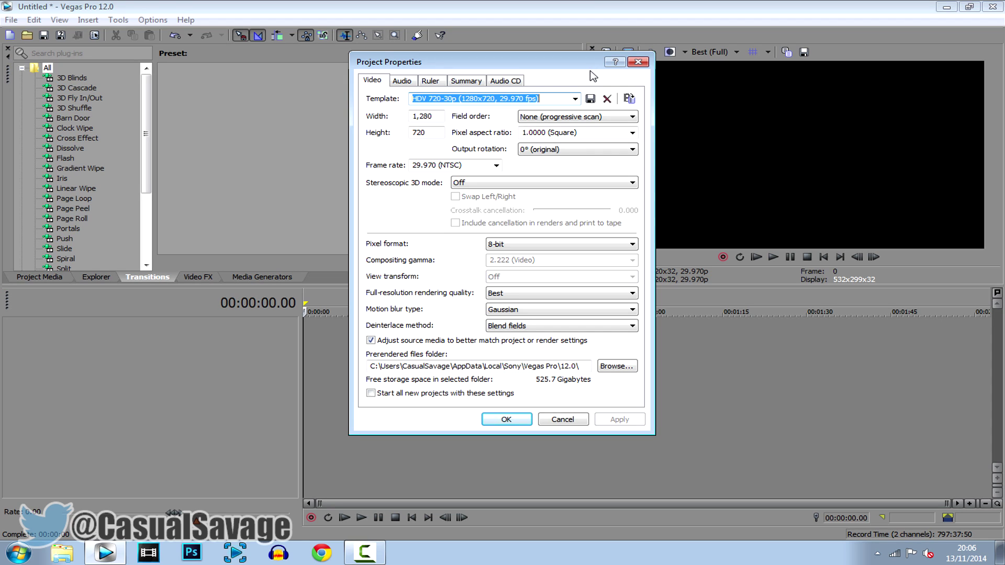
click(575, 99)
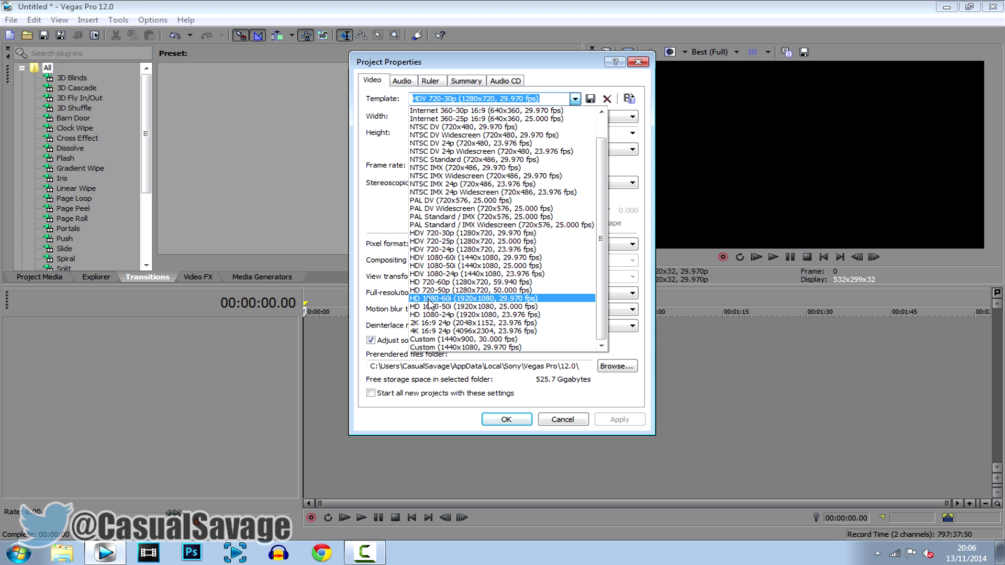
click(367, 462)
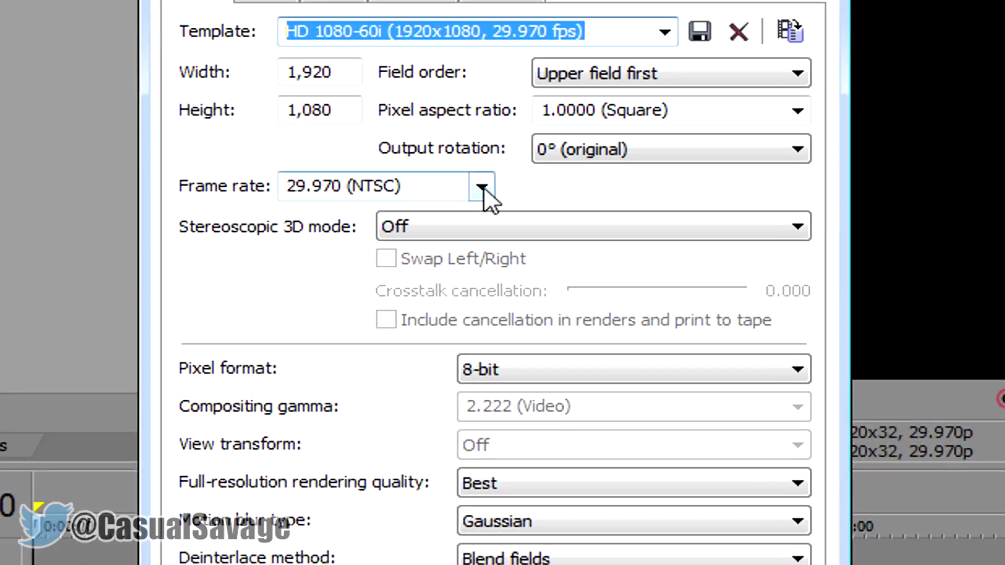
click(495, 166)
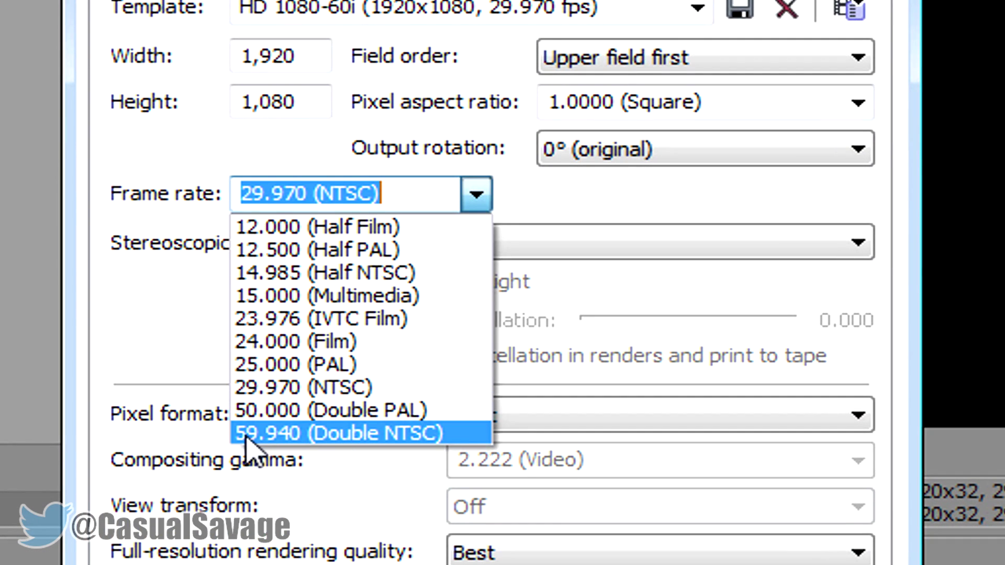
click(278, 438)
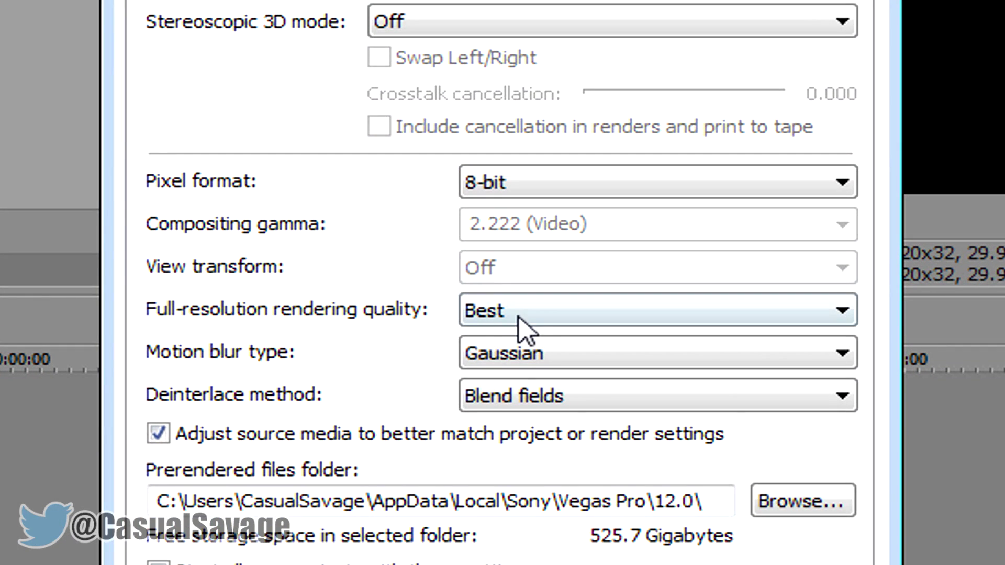
click(518, 317)
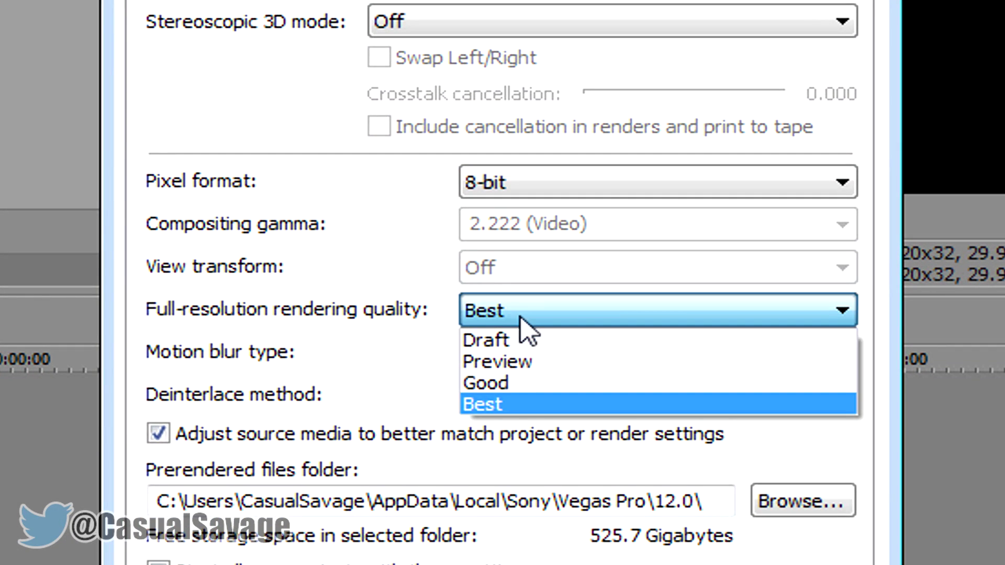
click(506, 410)
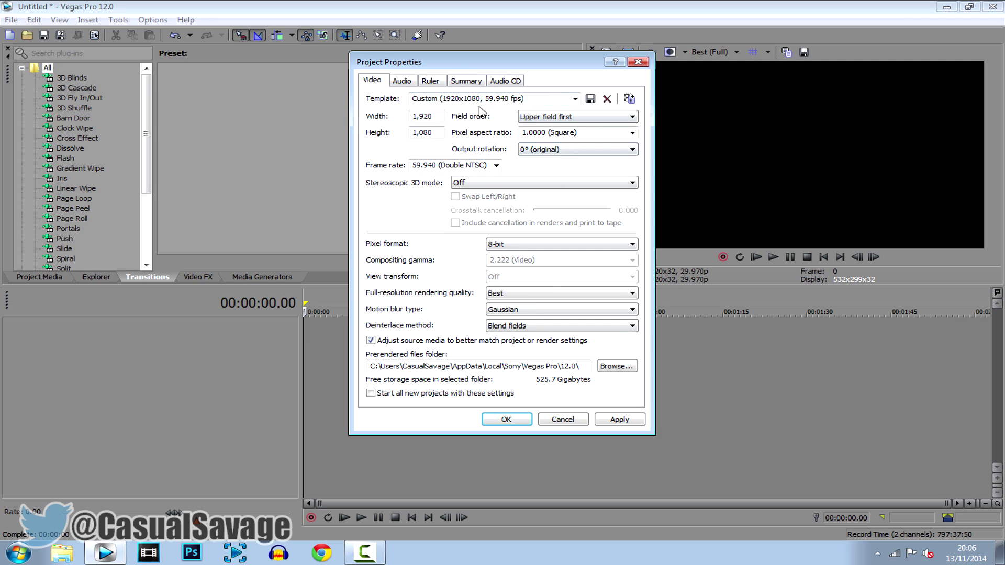
Review the Audio, Ruler, Summary and Audio CD tabs, then return to Video settings.
click(403, 82)
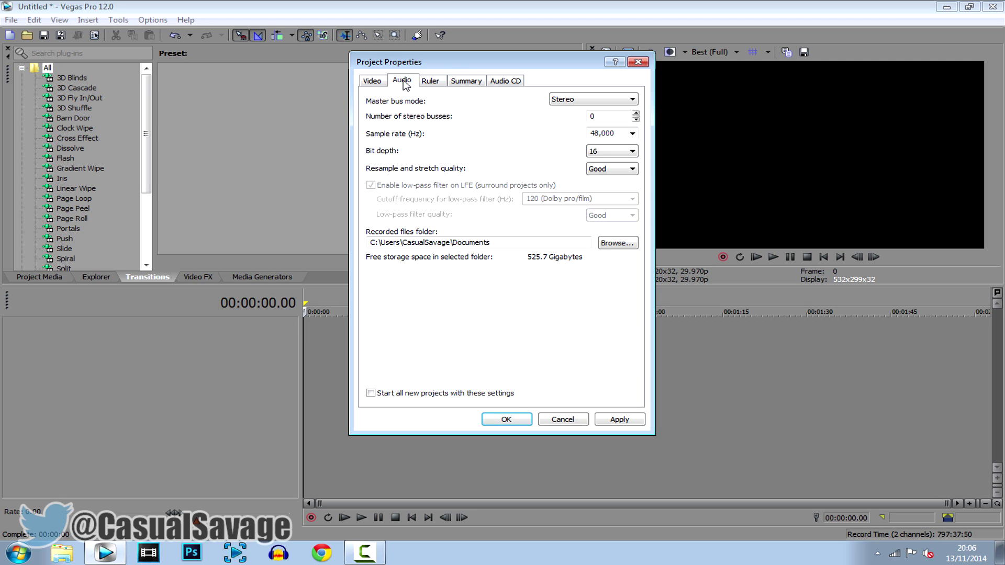
click(432, 84)
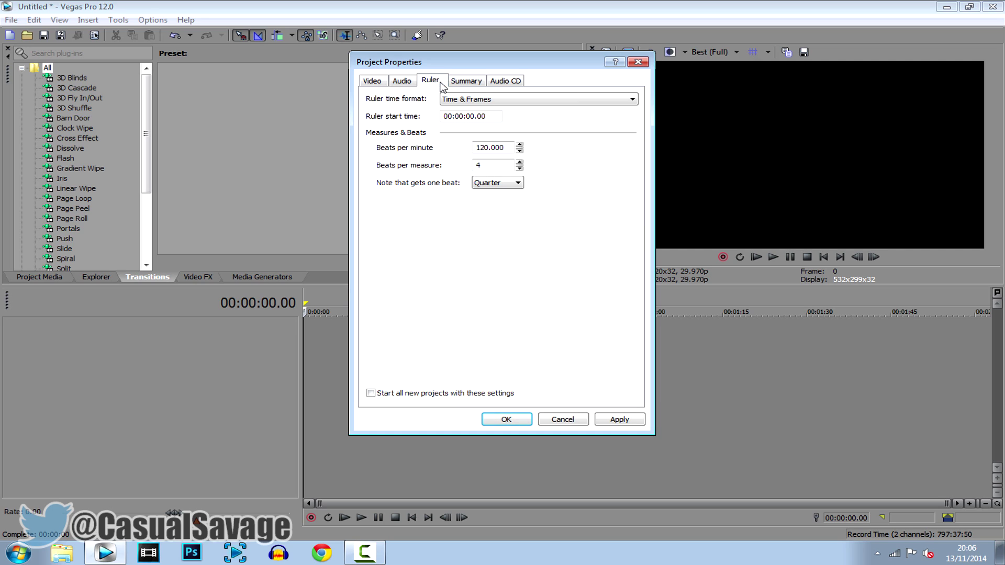
click(478, 84)
click(504, 84)
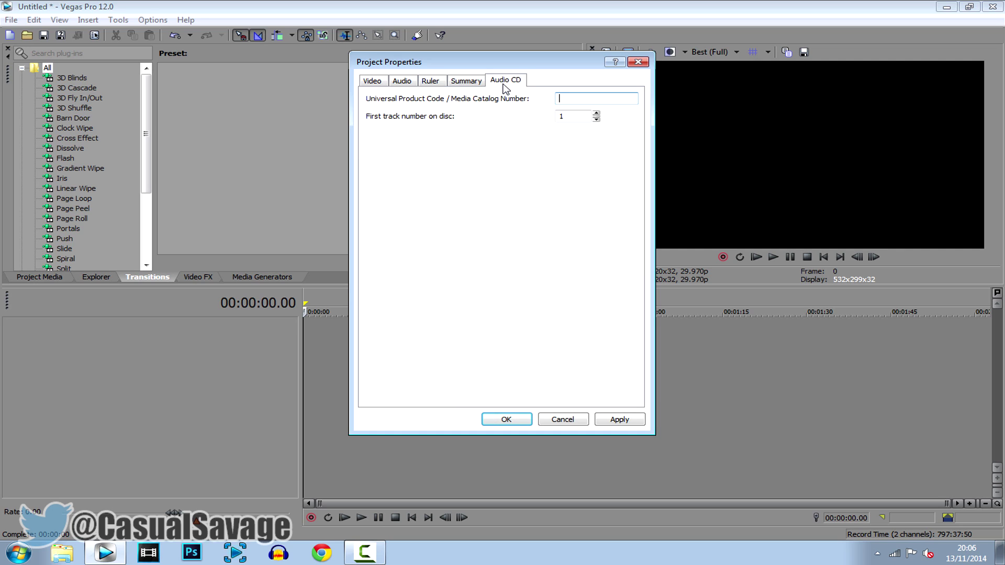
click(385, 82)
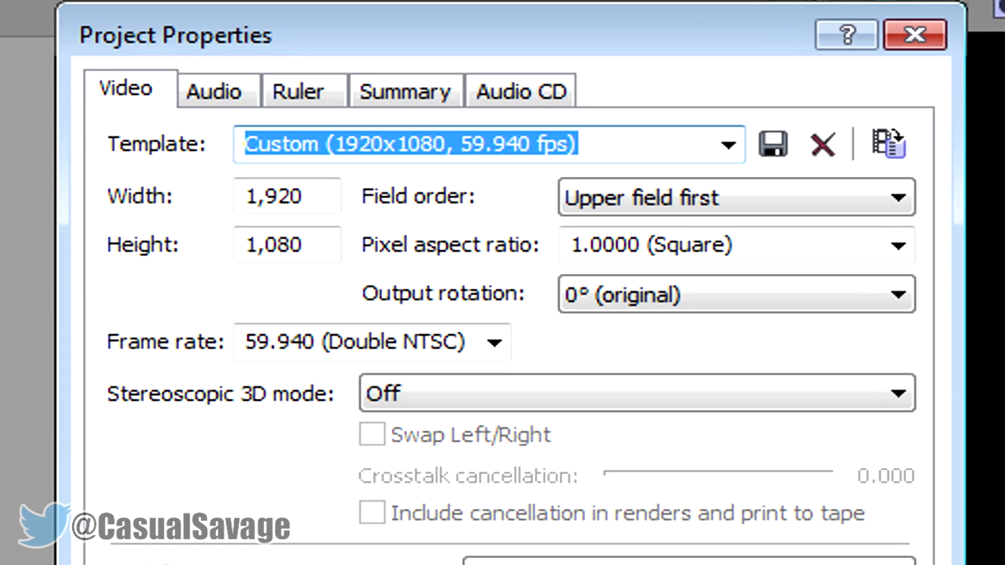
Save the video settings as template '60FPS', apply them and close the dialog.
text(6)
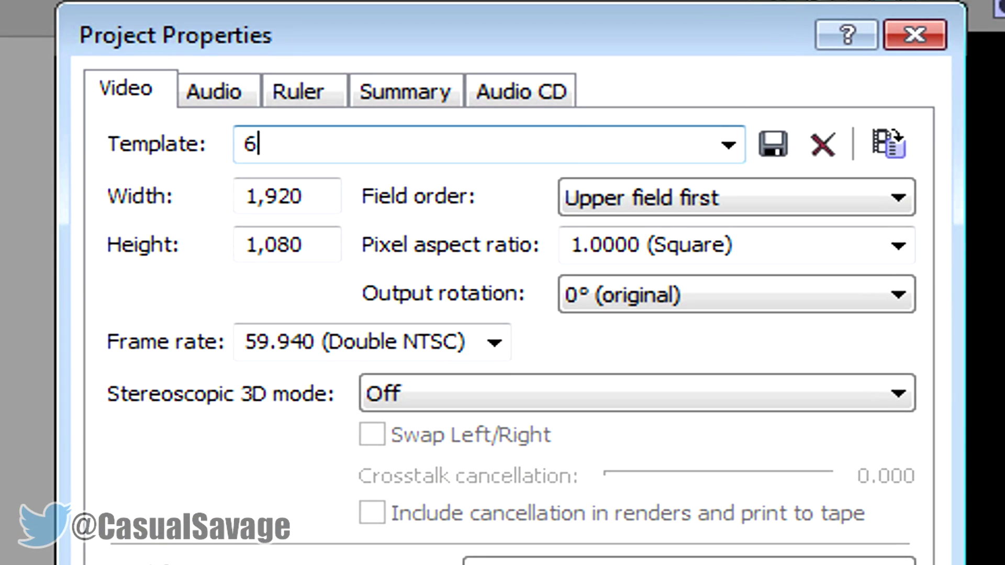
text(0FPS)
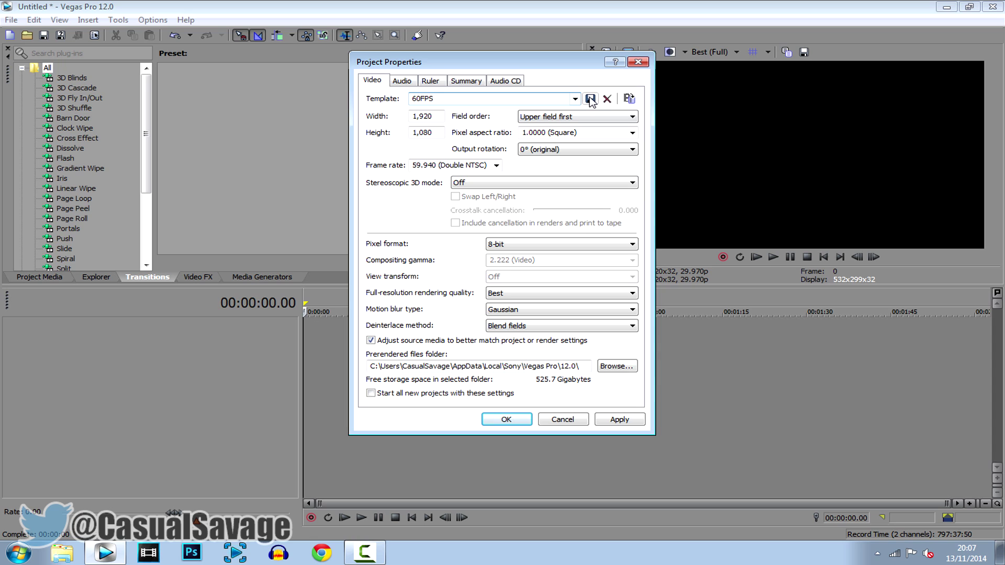
click(590, 99)
click(620, 421)
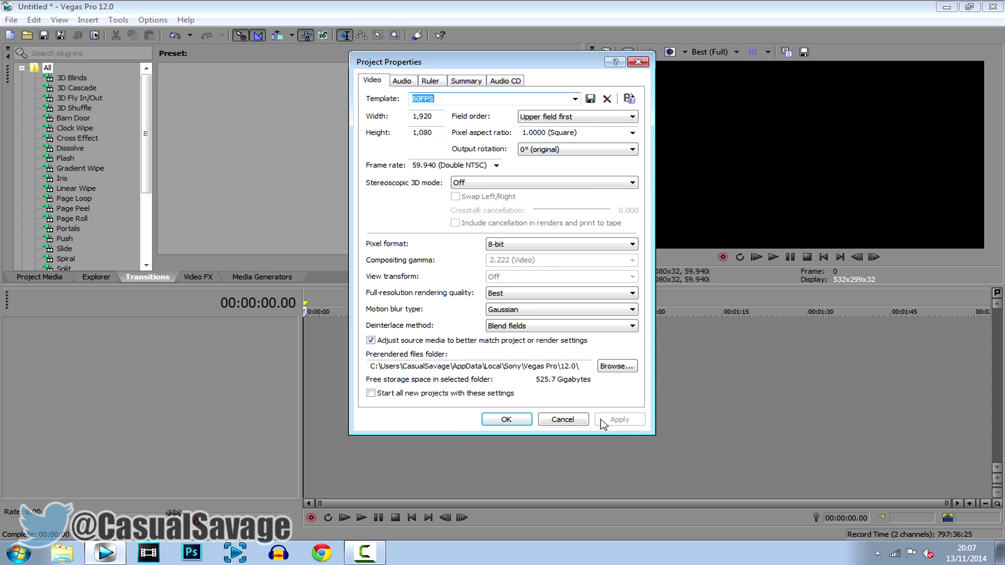
click(502, 421)
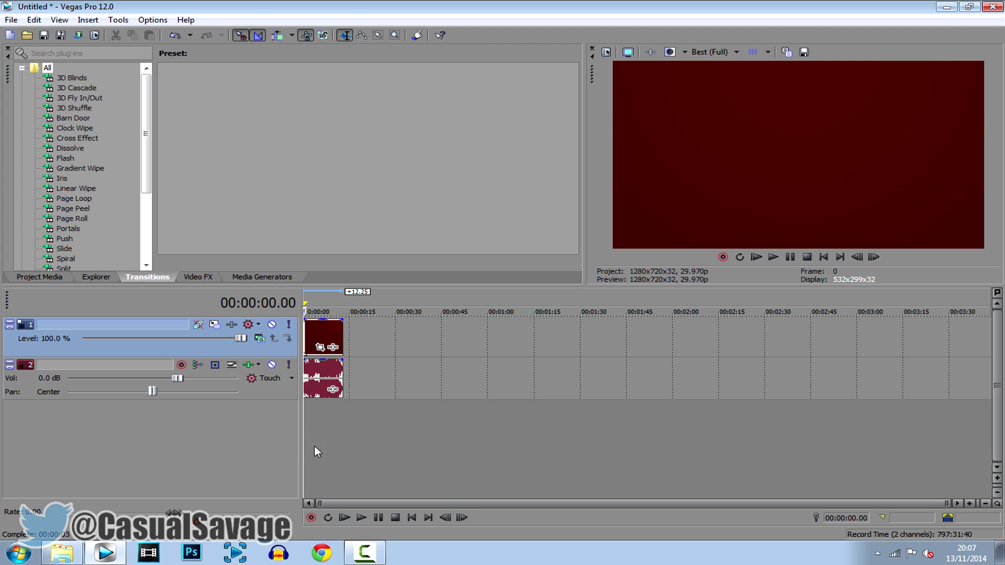
Select the track 1 clip and apply the saved 60FPS template to the project.
click(314, 329)
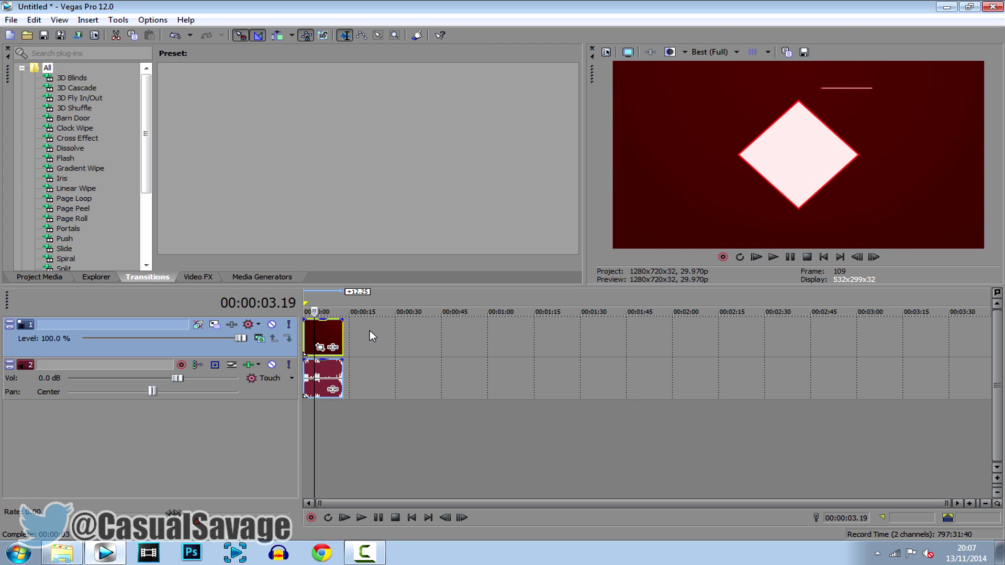
click(607, 53)
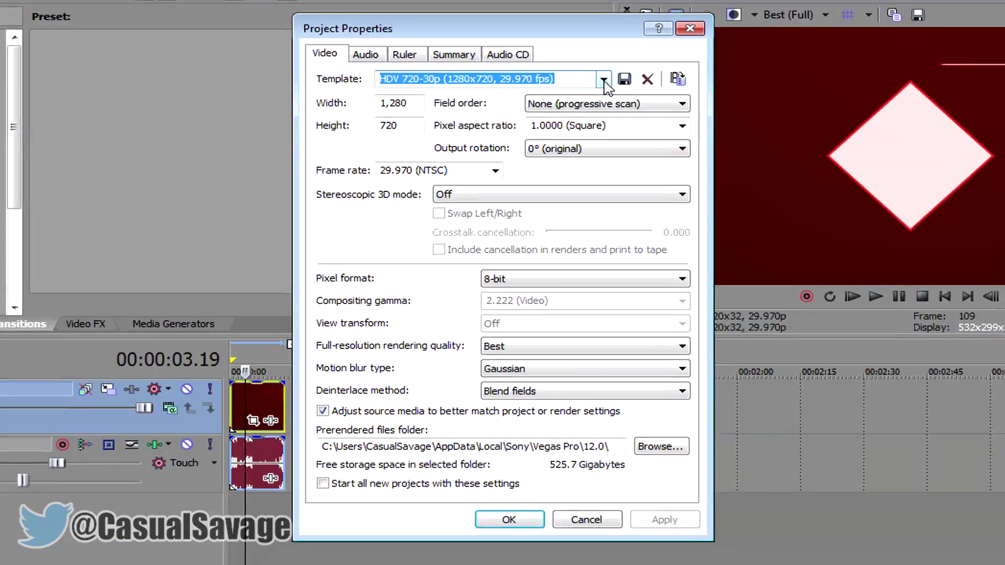
click(603, 80)
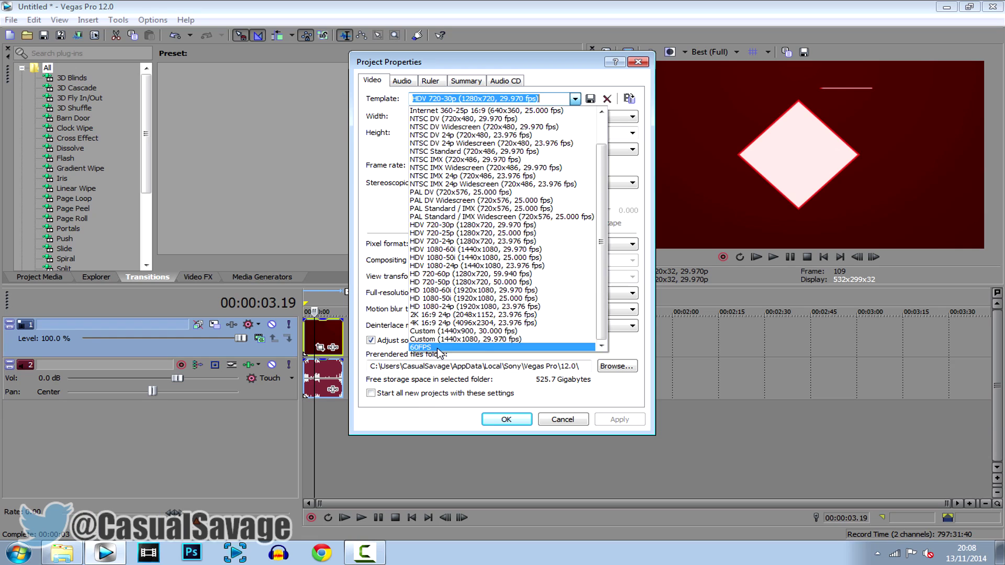
click(385, 547)
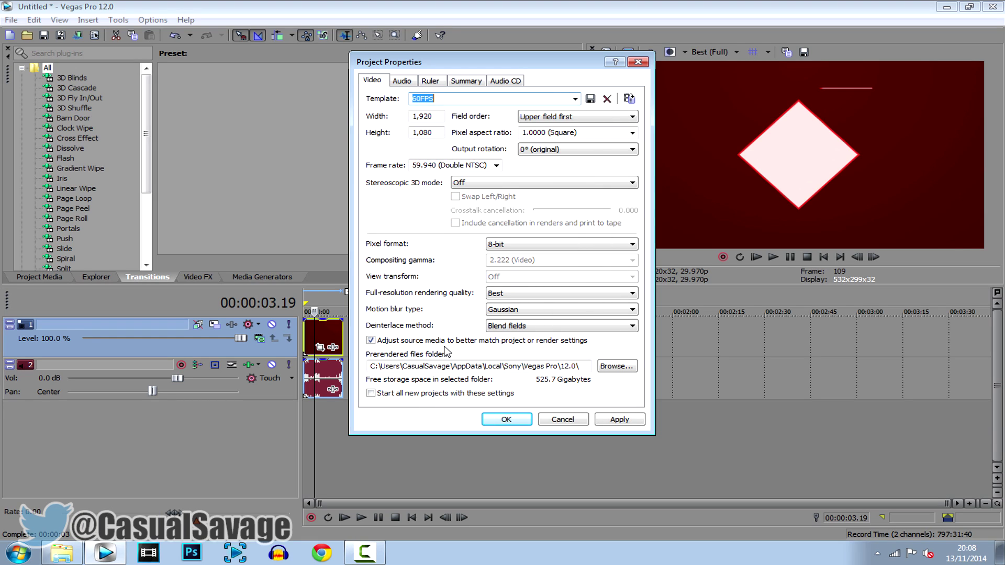
click(619, 419)
click(506, 419)
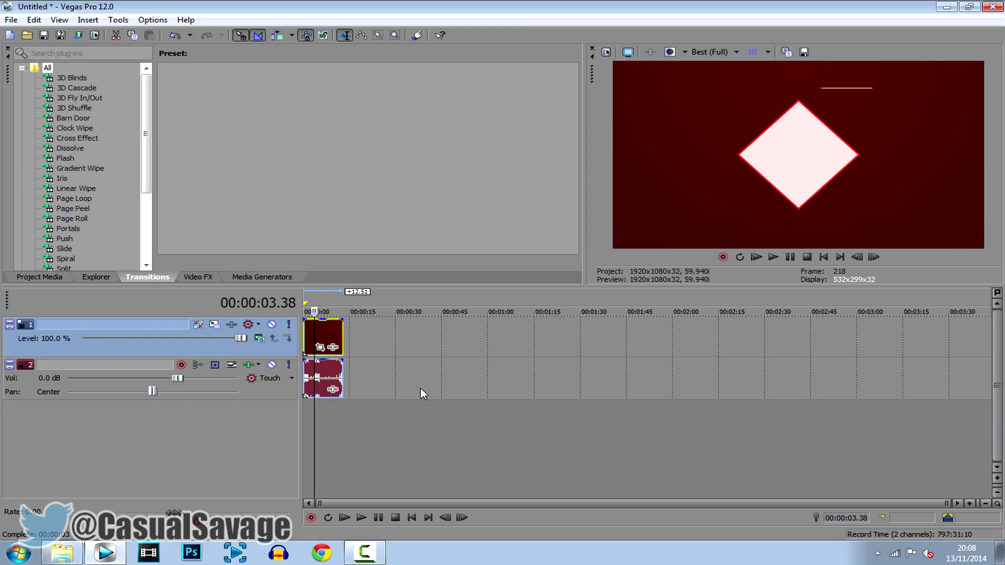
right_click(337, 344)
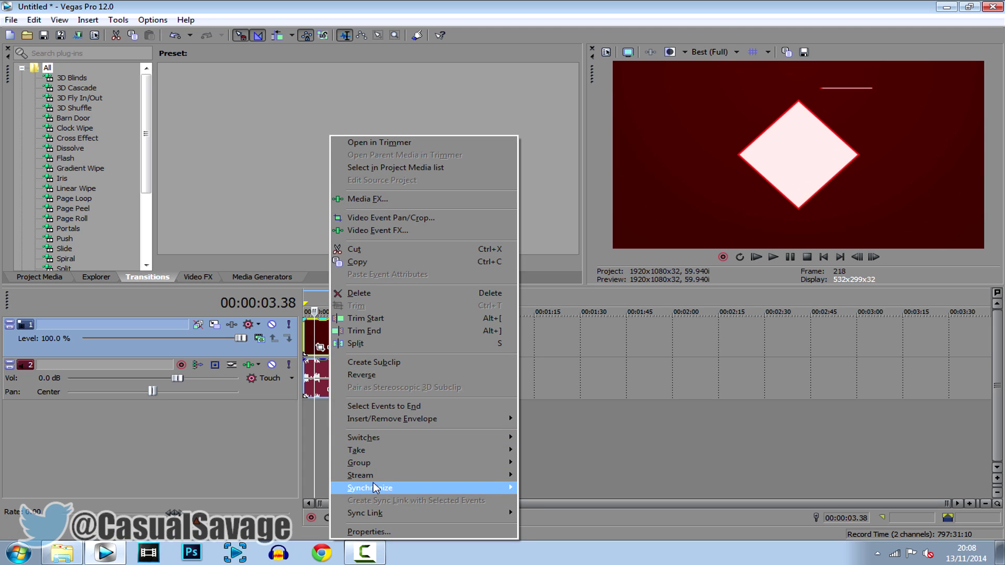
Turn on Disable resample in the video clip's properties, then go to the File menu.
click(372, 530)
click(422, 223)
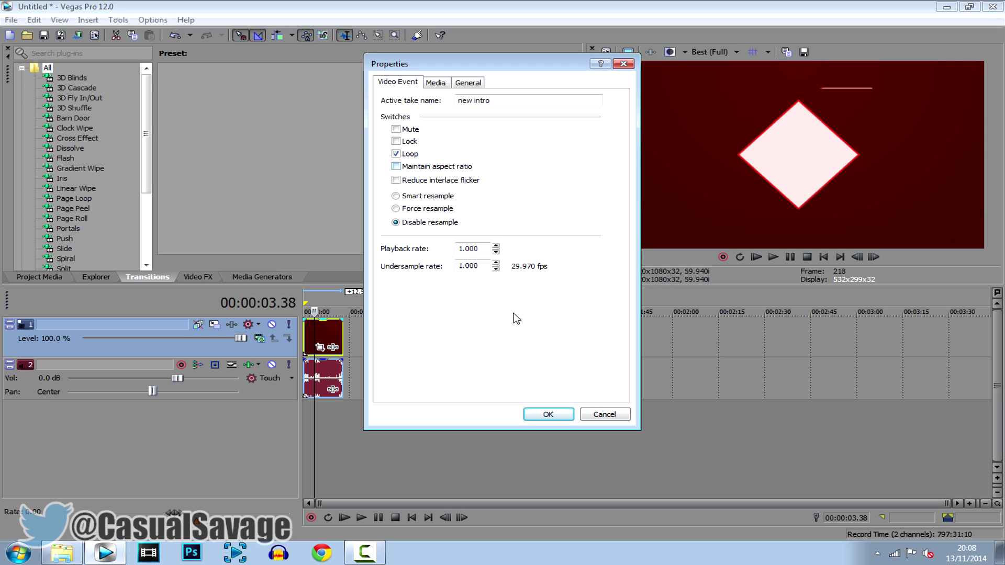
click(545, 416)
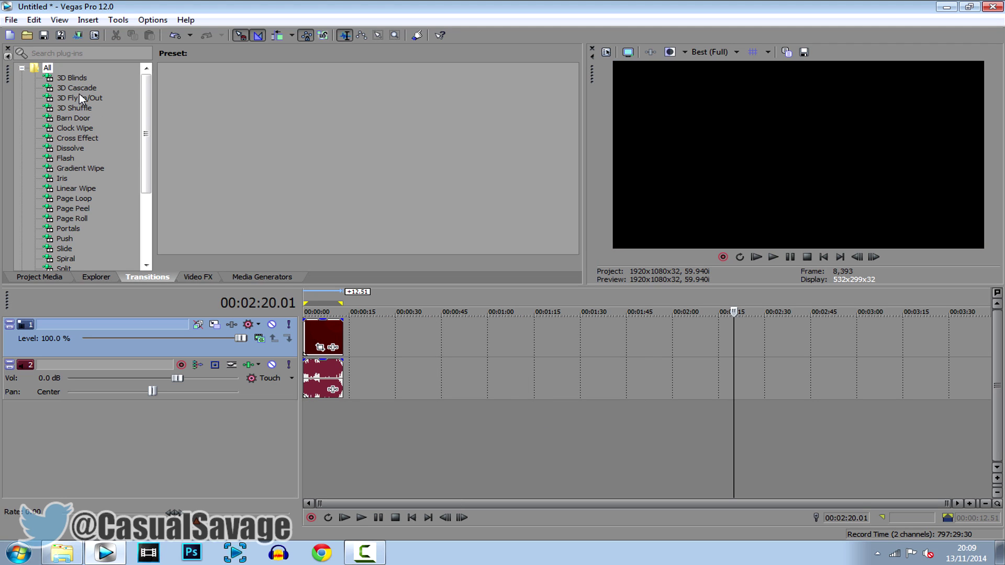
click(12, 20)
Render as MainConcept AVC/AAC (*.mp4) using the Internet HD 1080p preset.
click(102, 115)
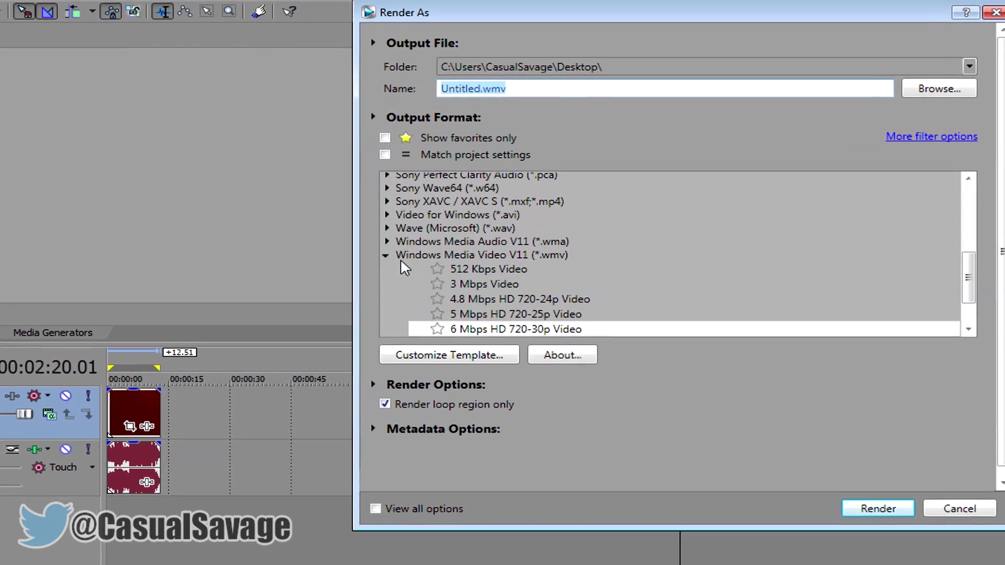
click(512, 218)
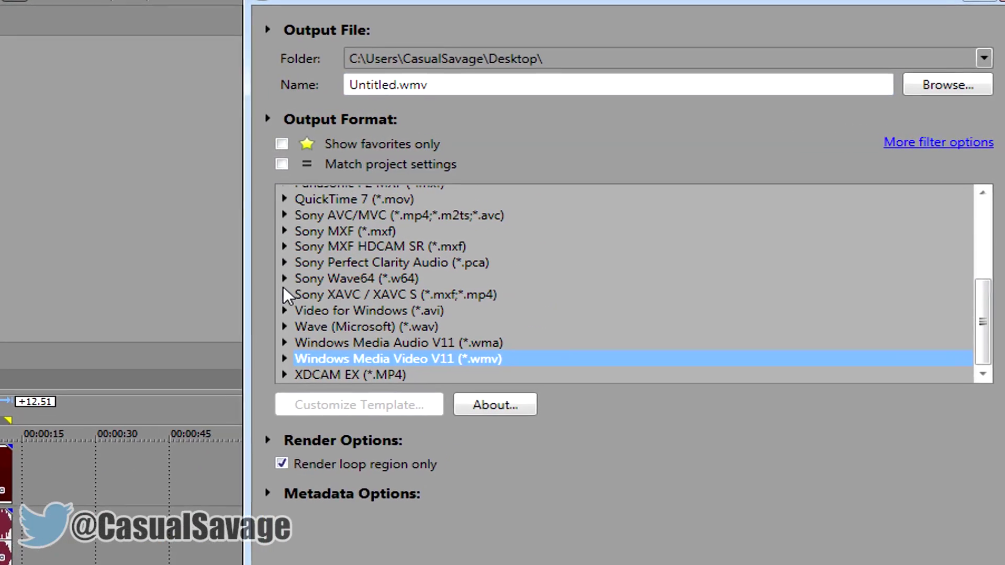
scroll(238, 393, up, 4)
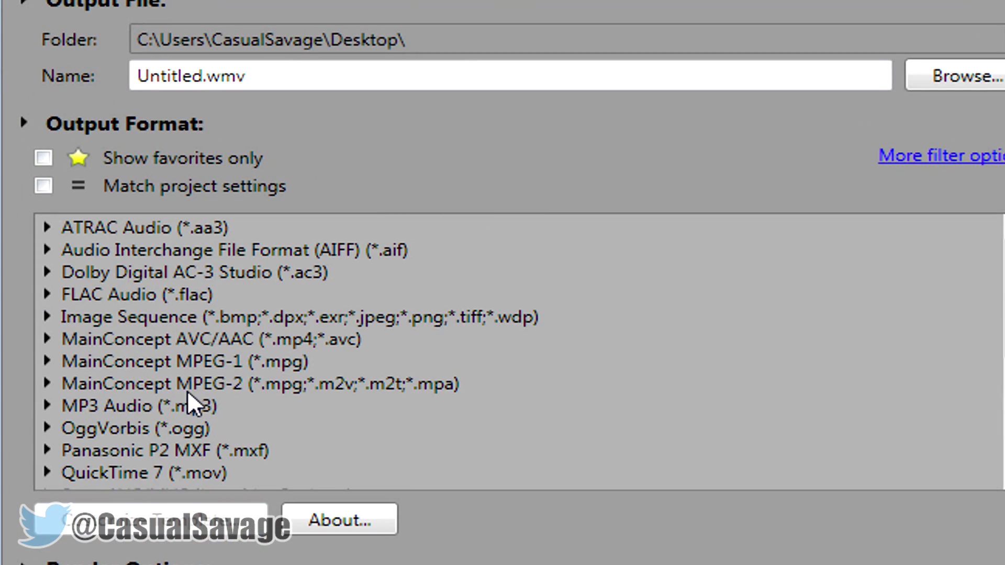
click(314, 341)
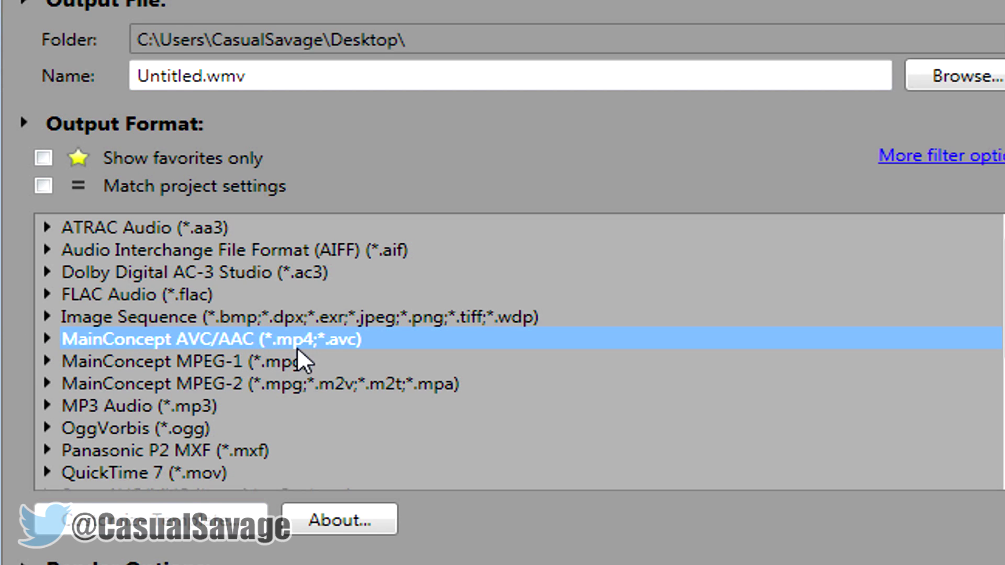
click(47, 340)
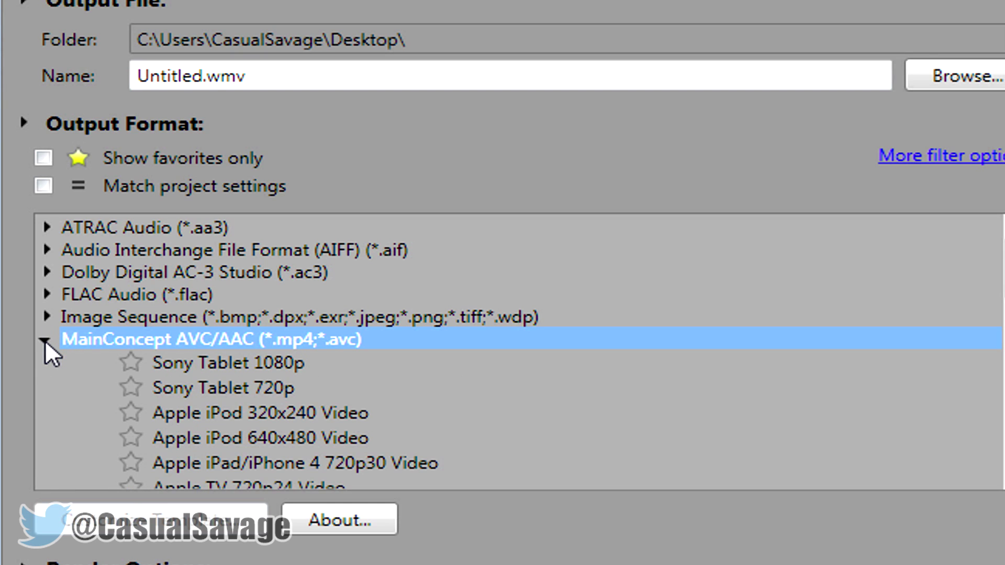
scroll(114, 372, down, 2)
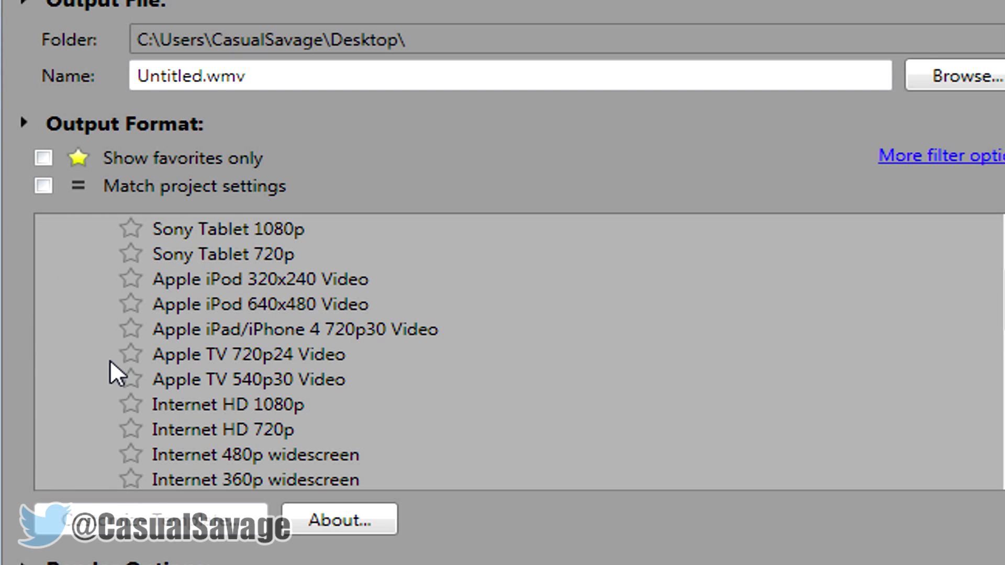
click(219, 408)
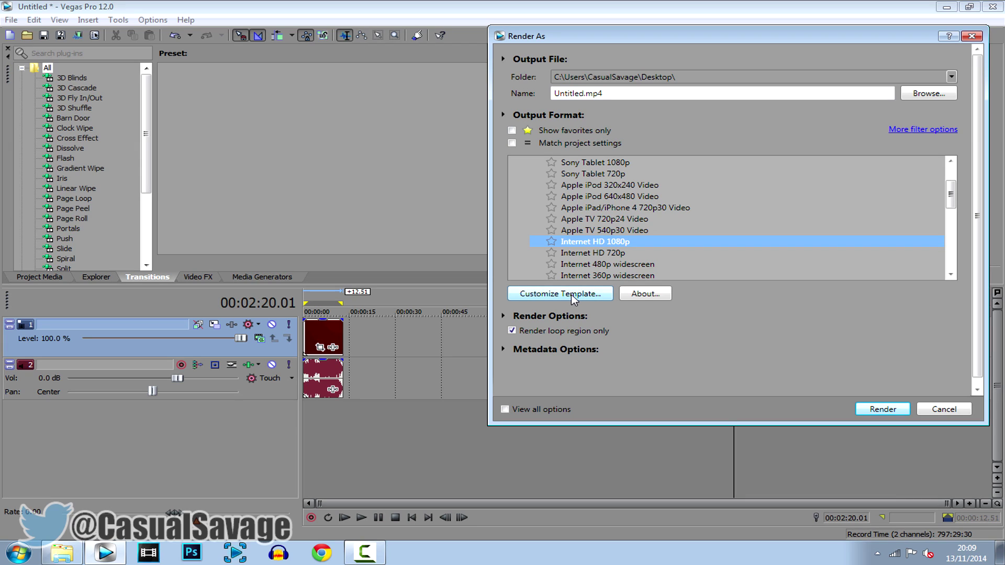
click(571, 294)
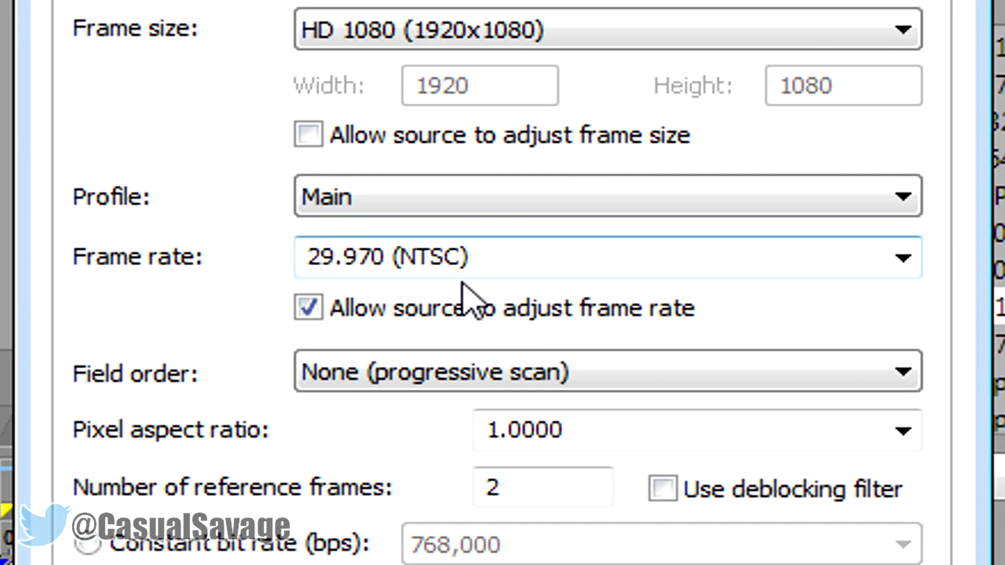
Change the preset frame rate from 29.970 to 59.94 and enable two-pass encoding.
drag(638, 262, 330, 262)
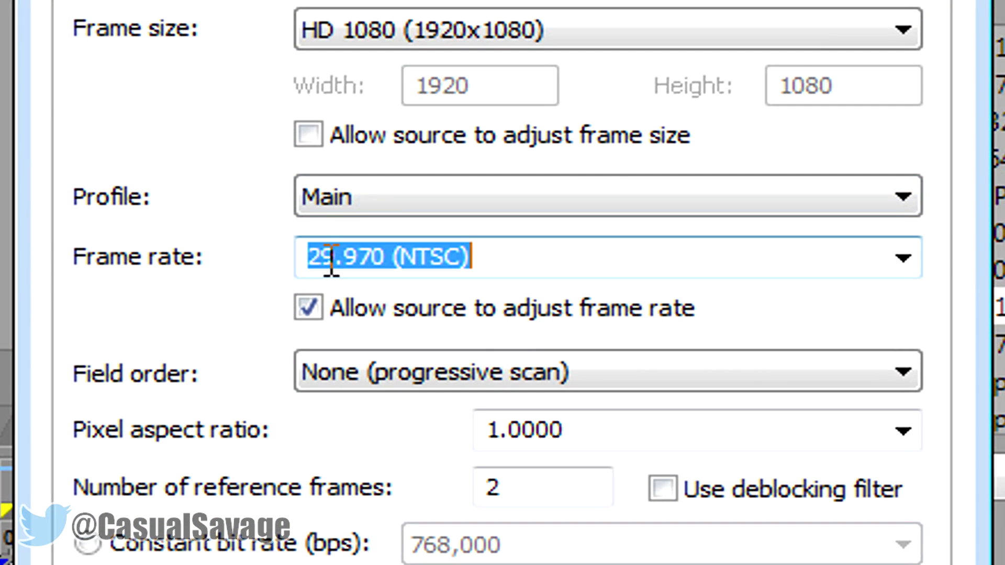
text(59)
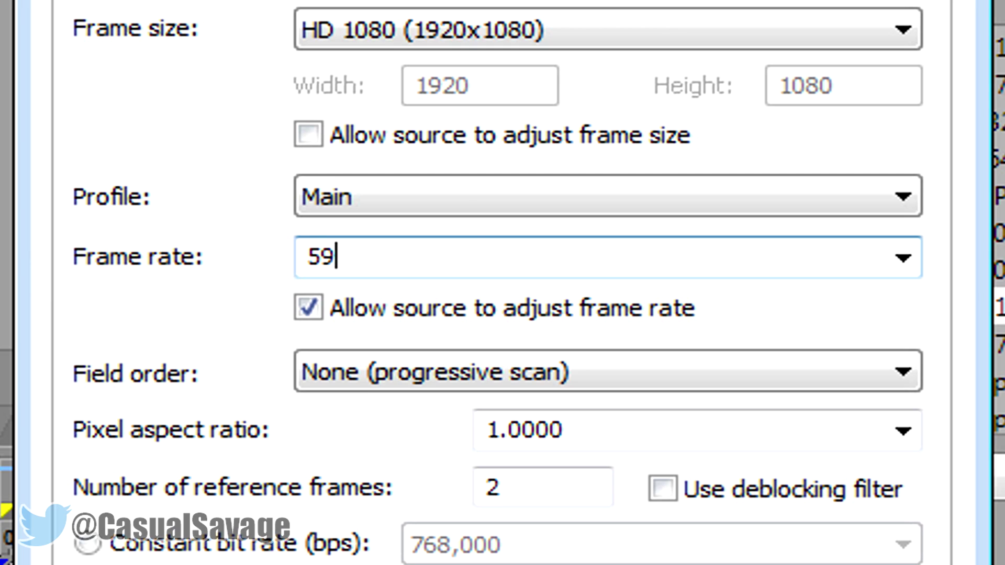
text(.94)
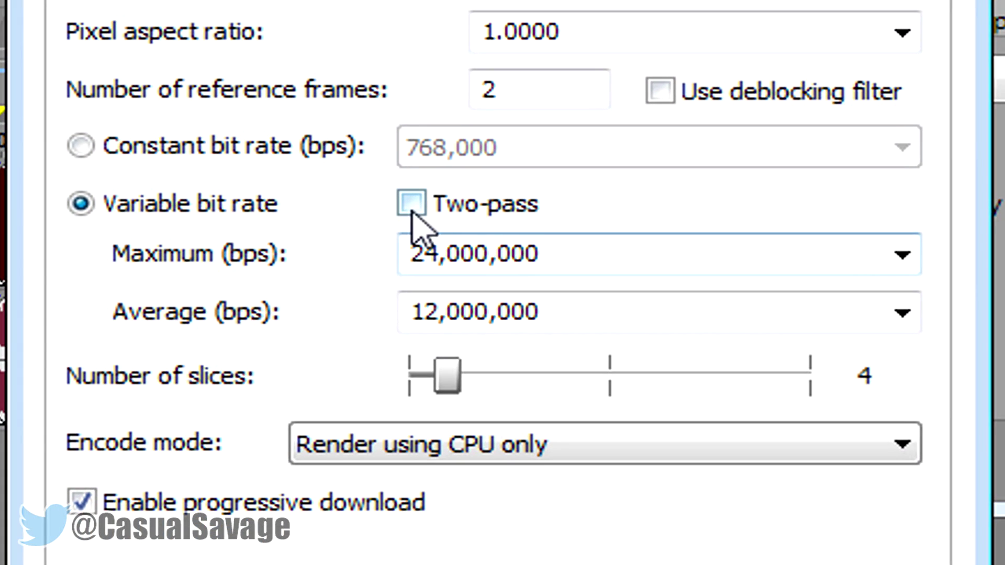
click(409, 205)
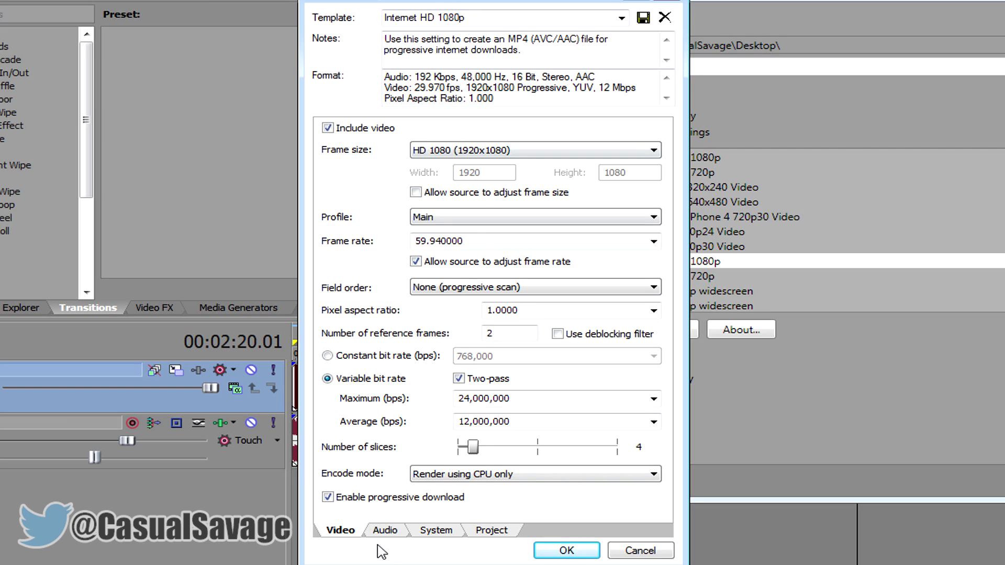
Set video rendering quality to Best on the Project tab after reviewing Audio and System.
click(385, 530)
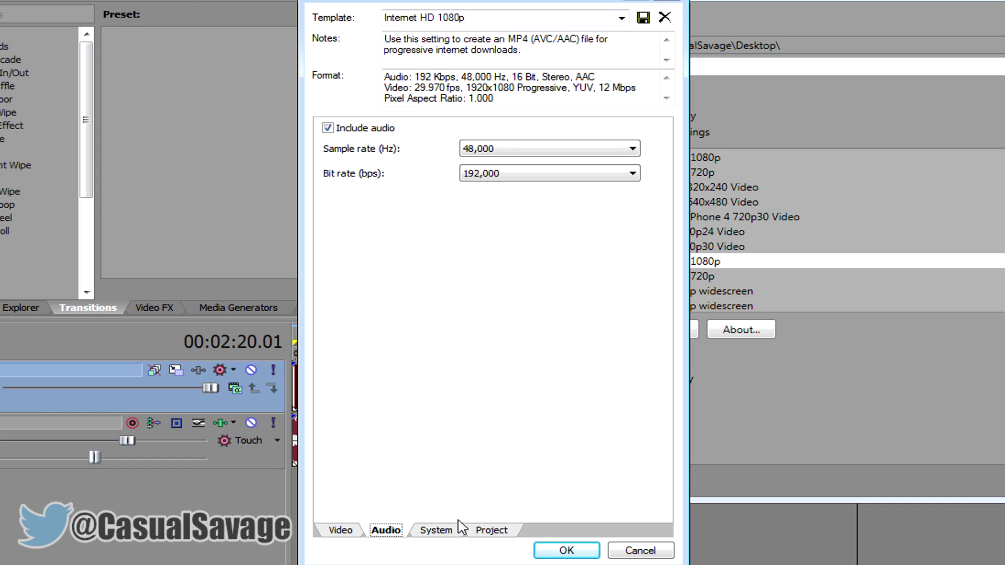
click(435, 530)
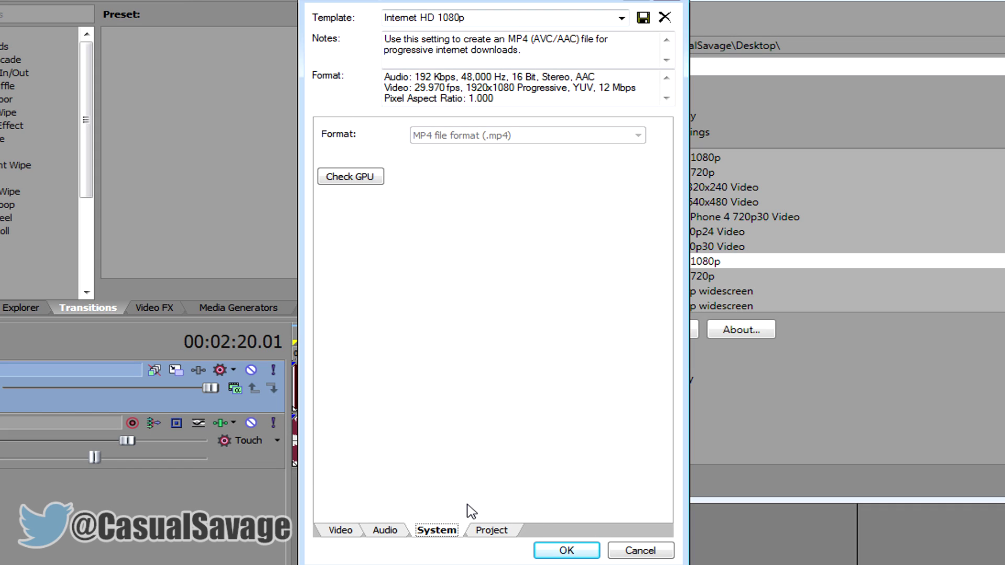
click(489, 530)
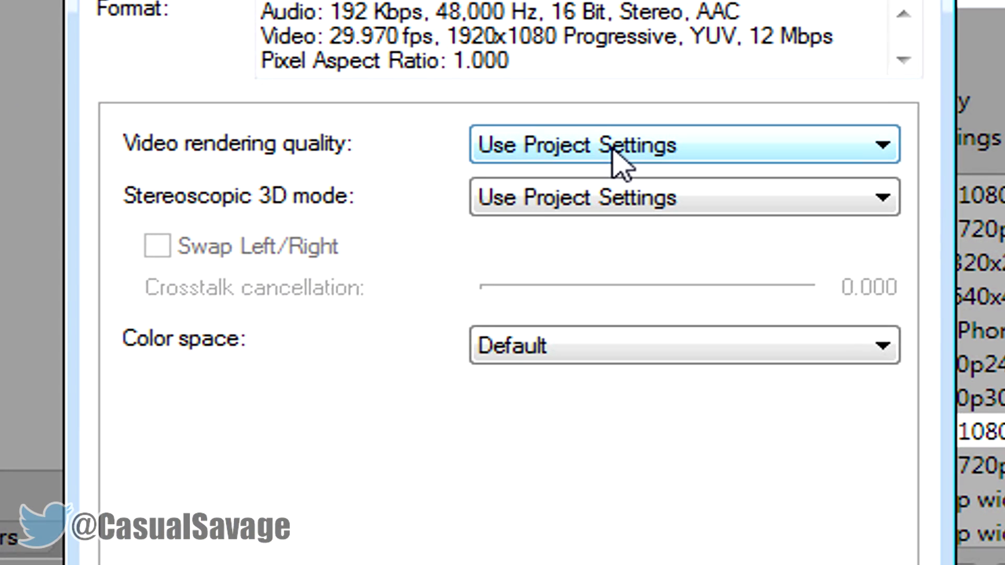
click(612, 147)
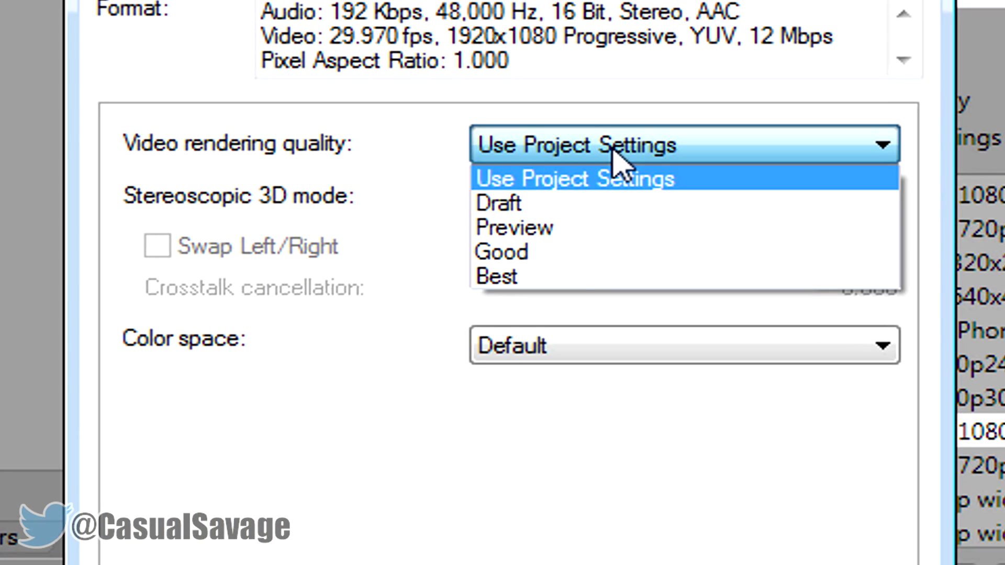
click(565, 283)
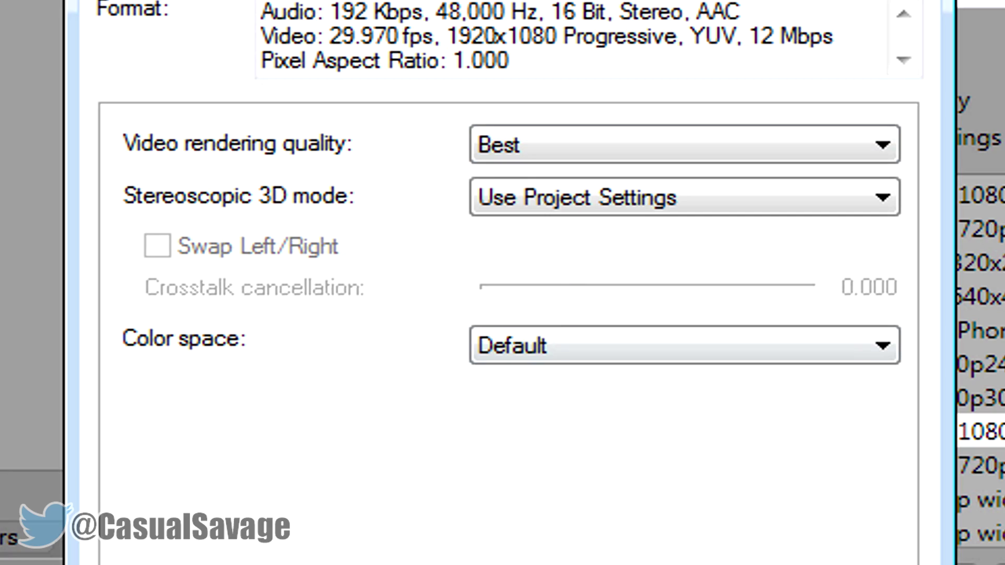
click(335, 448)
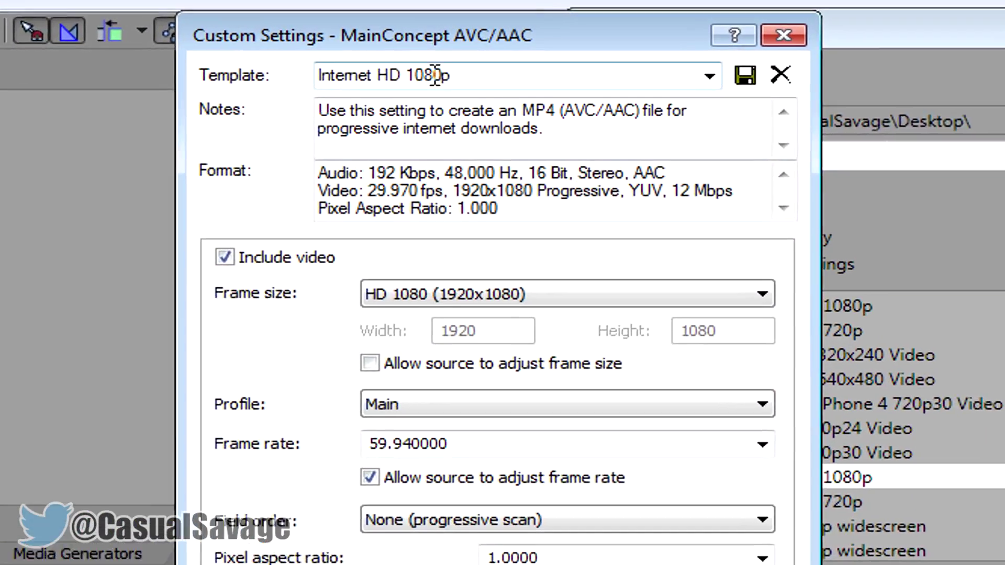
Save the custom render settings as the '60fps render' template.
drag(454, 63, 320, 60)
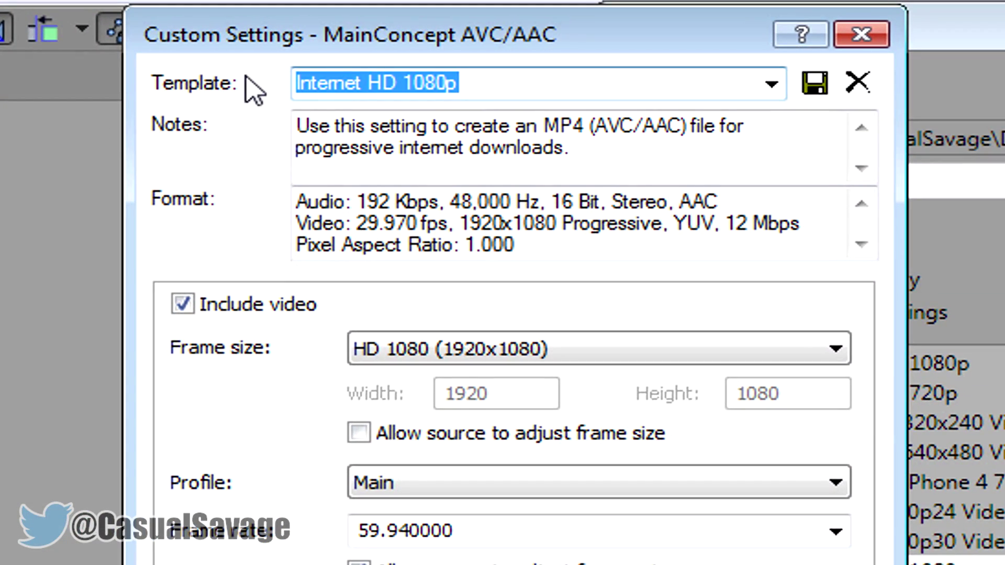
text(60fps render)
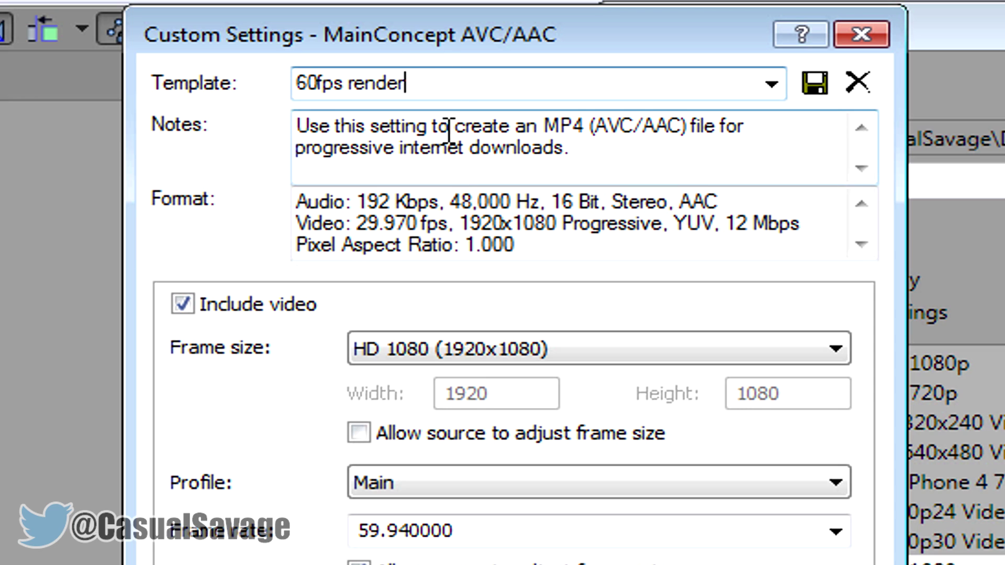
click(814, 84)
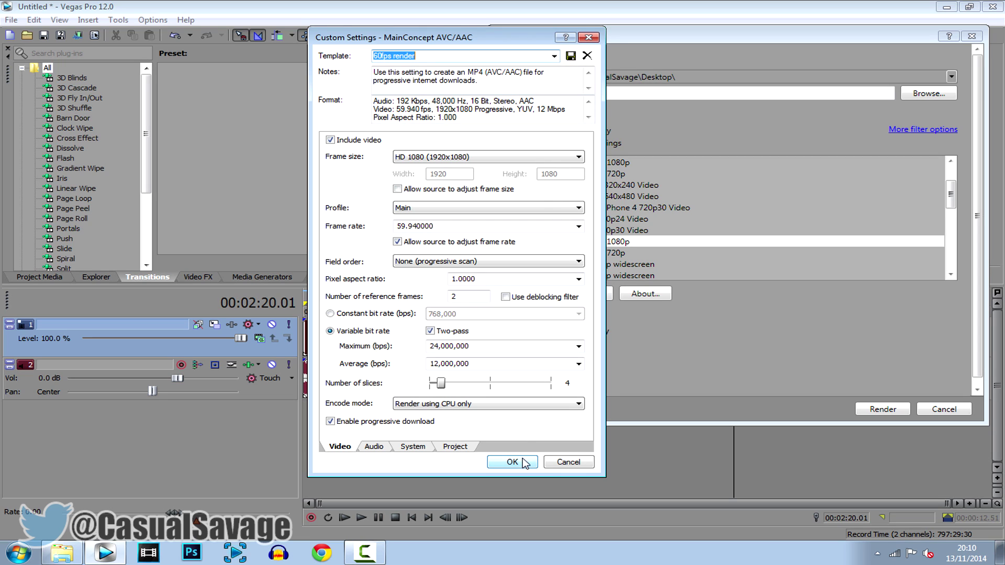
Start rendering the project to 60fps.mp4 with the 60fps render template.
click(524, 462)
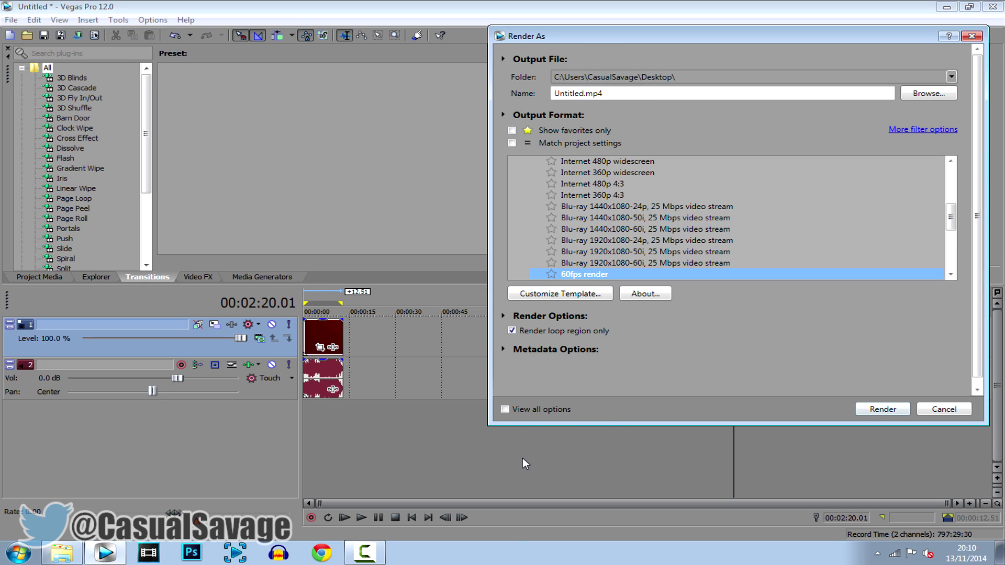
scroll(606, 249, down, 1)
scroll(606, 249, up, 1)
scroll(604, 264, down, 1)
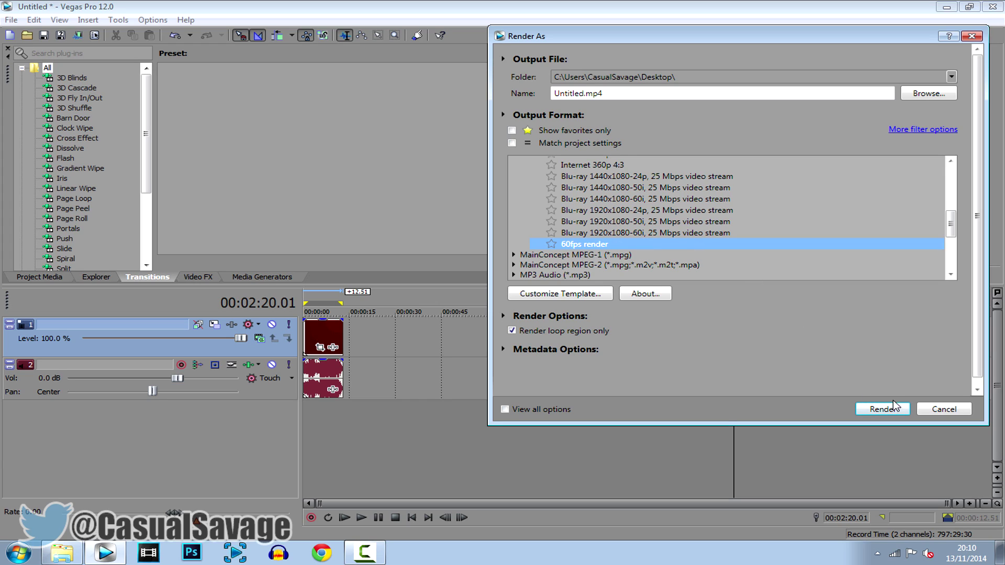
double_click(597, 97)
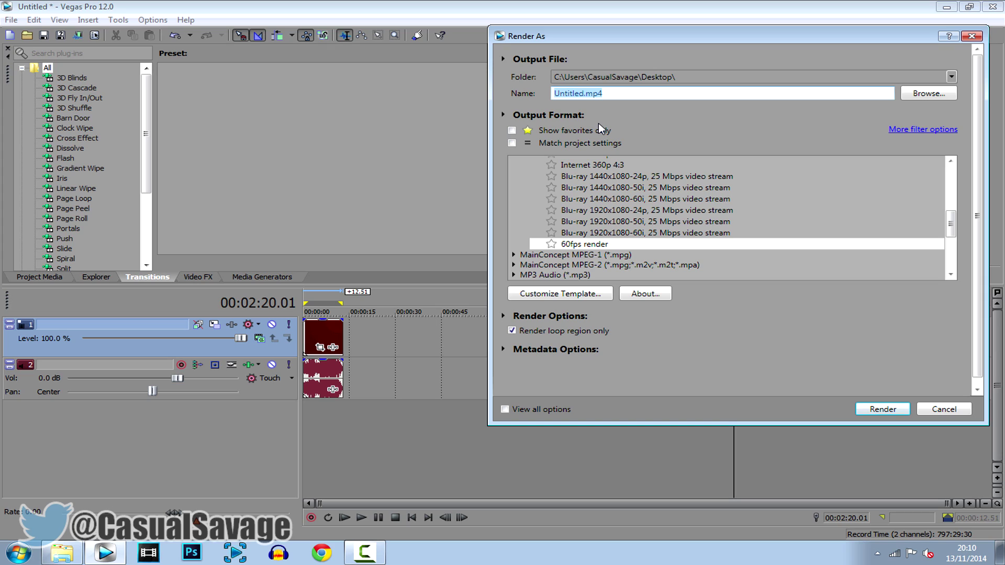
text(60fps)
key(Return)
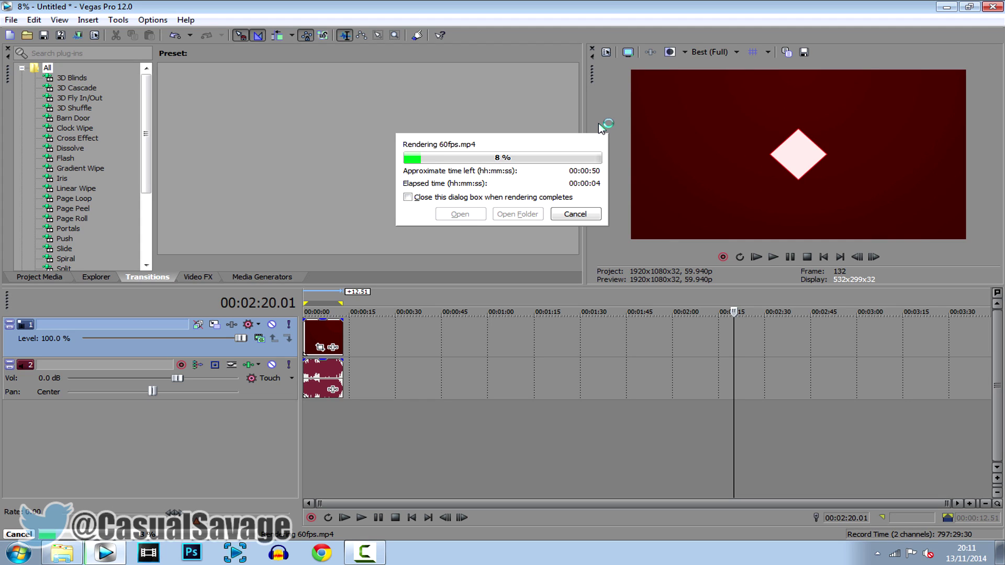
Cancel the render at about 8% and move the playhead to 00:00:51.17.
click(575, 214)
click(335, 335)
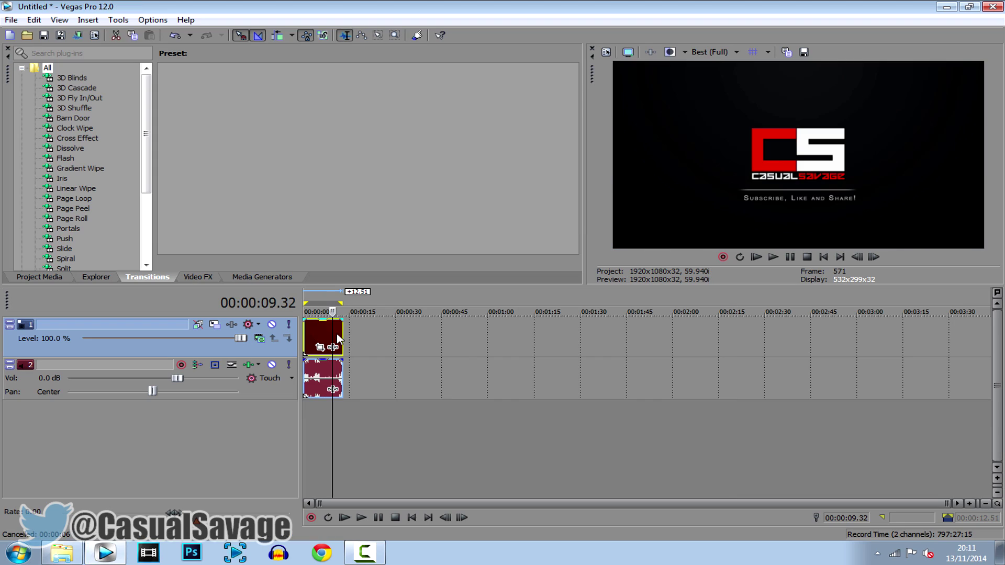
click(461, 353)
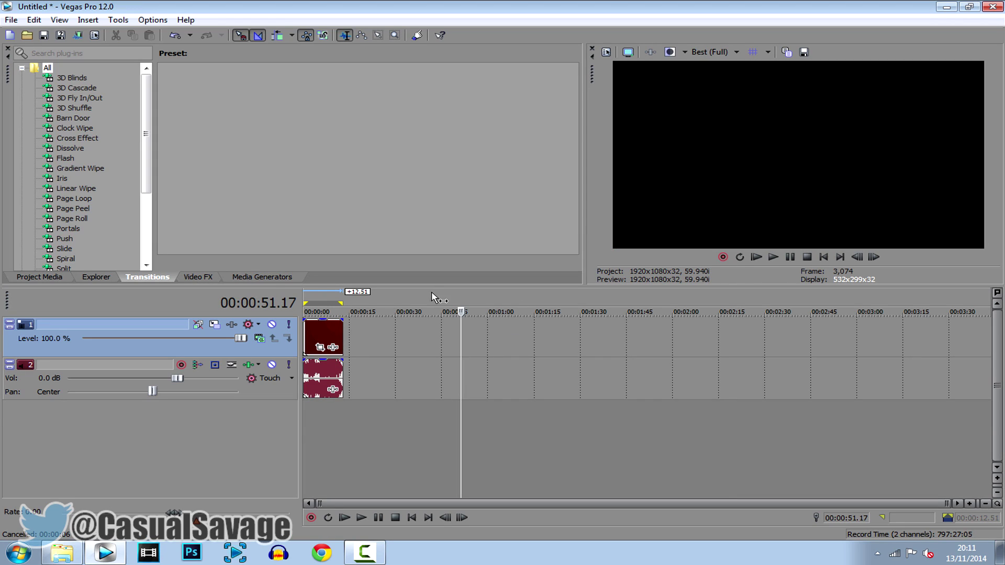